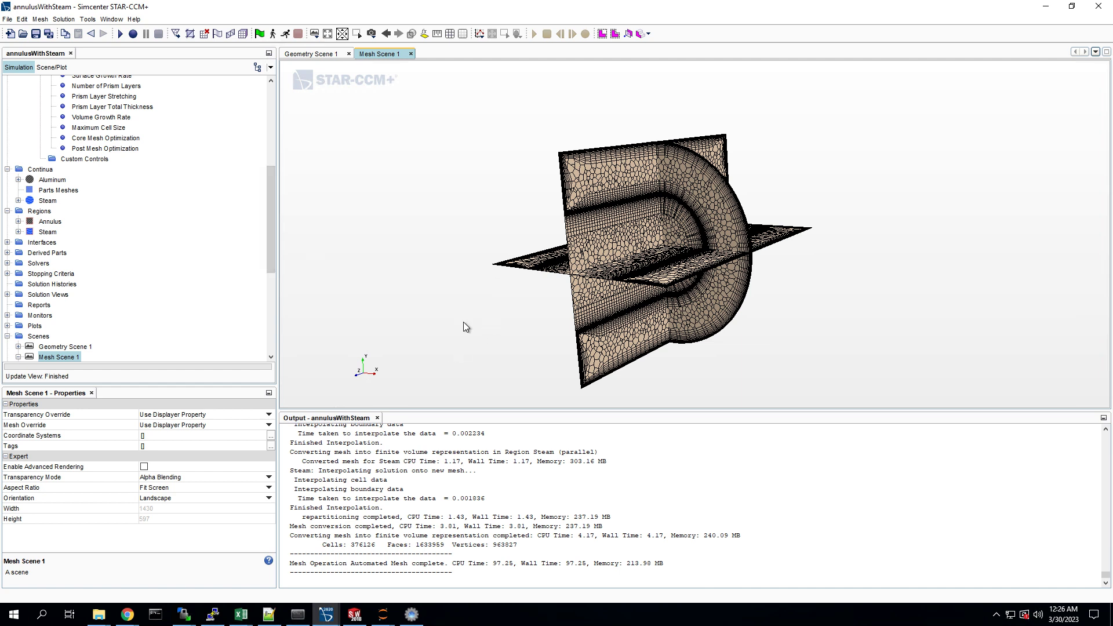
# Step: Rotate the 376,126-cell annulus mesh in Mesh Scene 1 to view its cut planes from another side
pyautogui.moveTo(464, 322); pyautogui.dragTo(426, 335)
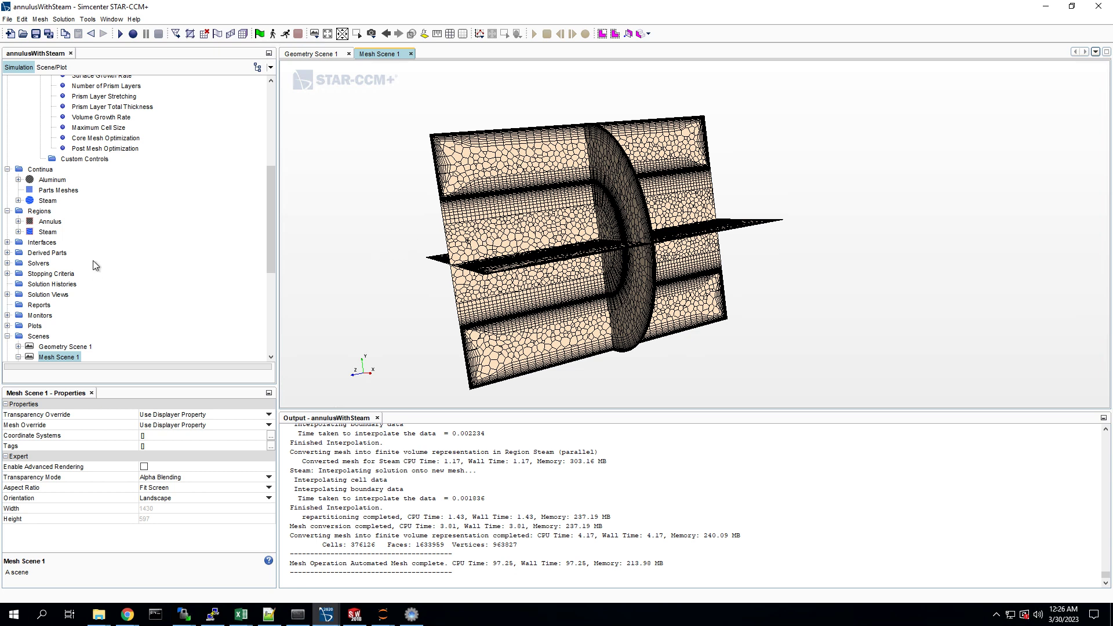
pyautogui.scroll(-4, 102, 249)
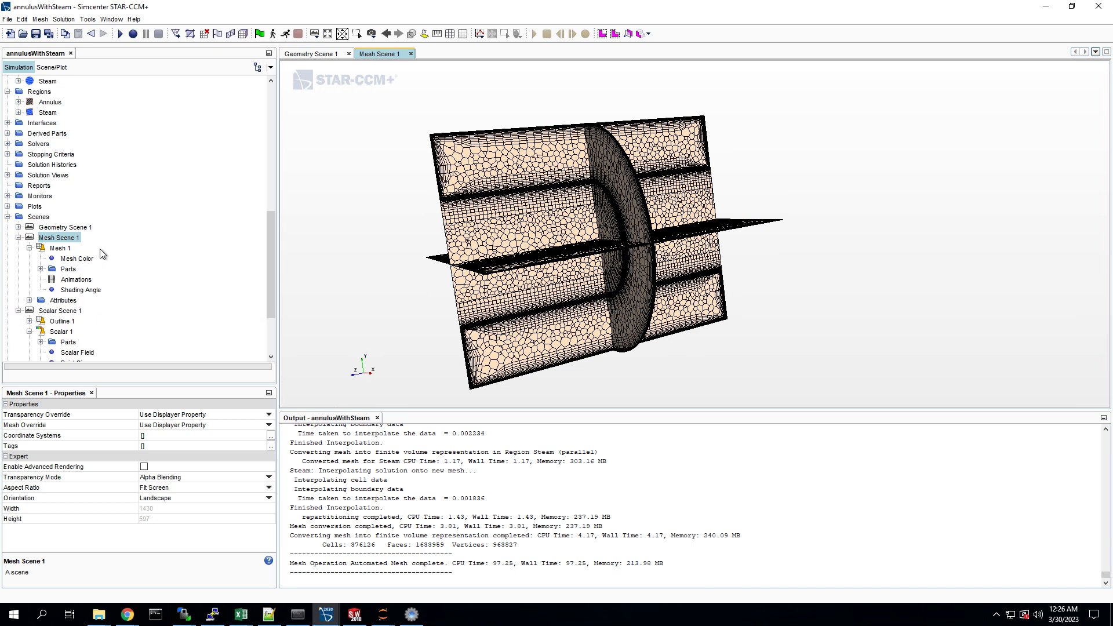
pyautogui.scroll(-3, 95, 250)
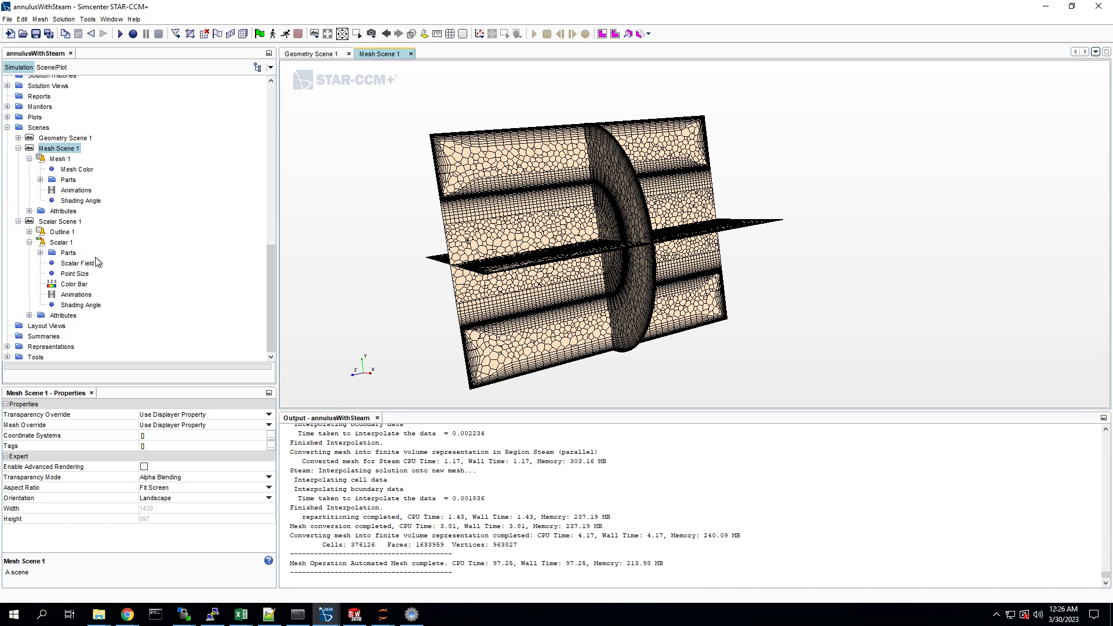
pyautogui.scroll(13, 97, 278)
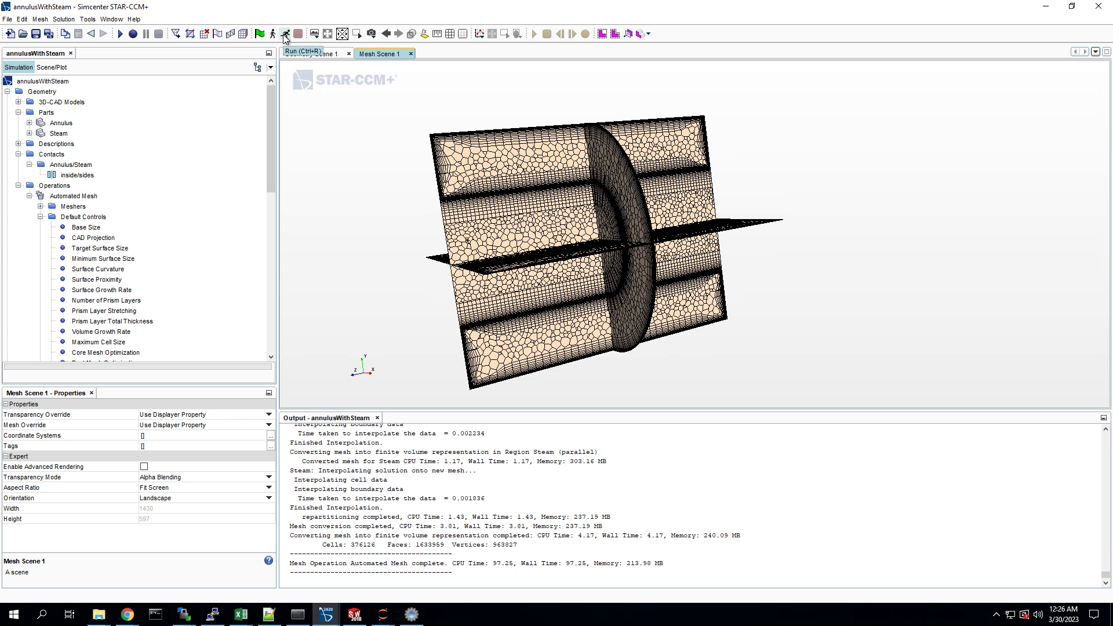
pyautogui.scroll(-8, 142, 191)
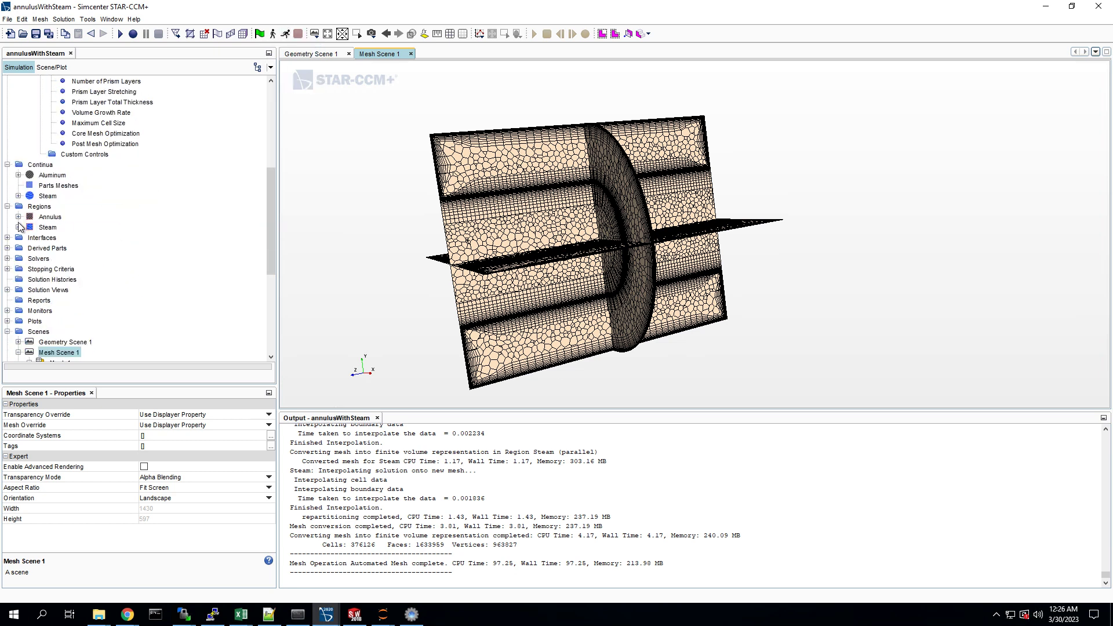
# Step: Change the Steam inlet boundary's Velocity Magnitude value from 2.0 to 0.5 m/s
pyautogui.click(18, 228)
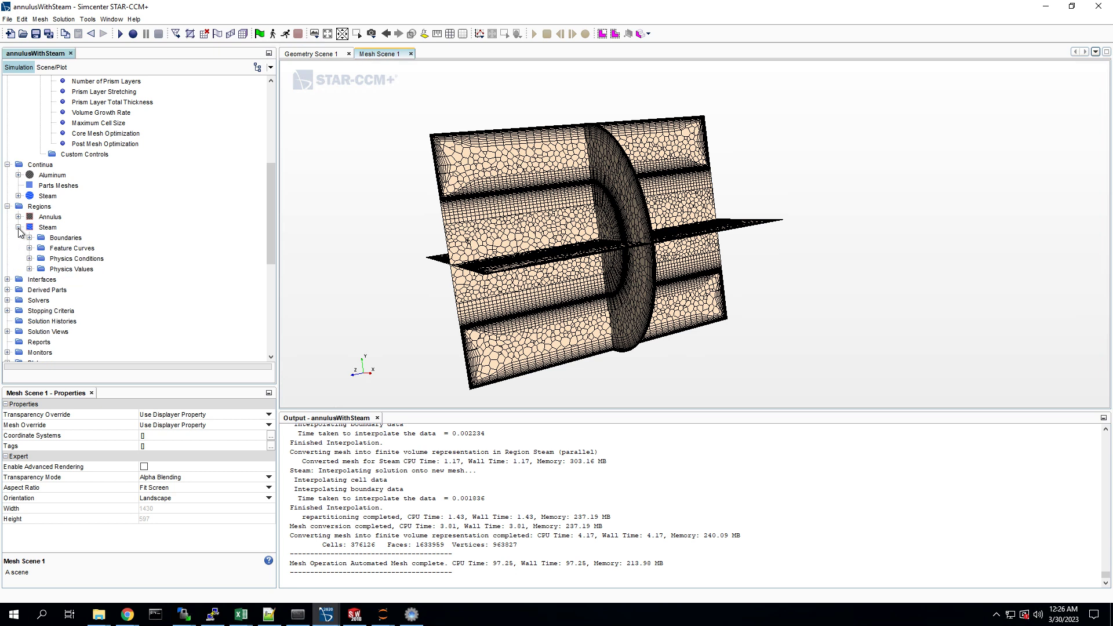
pyautogui.click(29, 259)
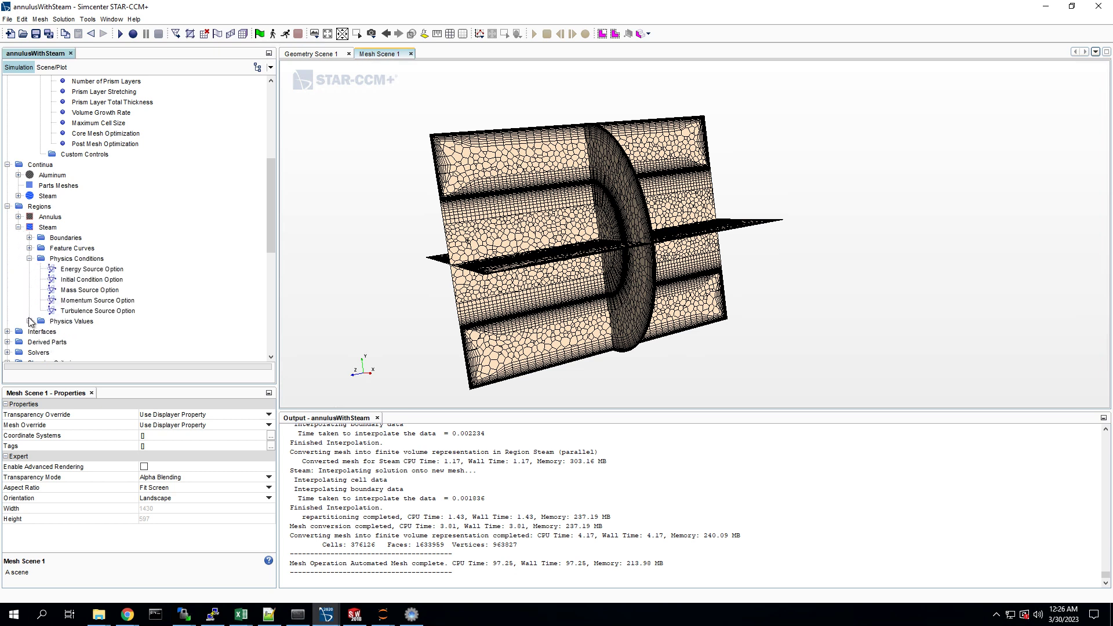
pyautogui.click(30, 238)
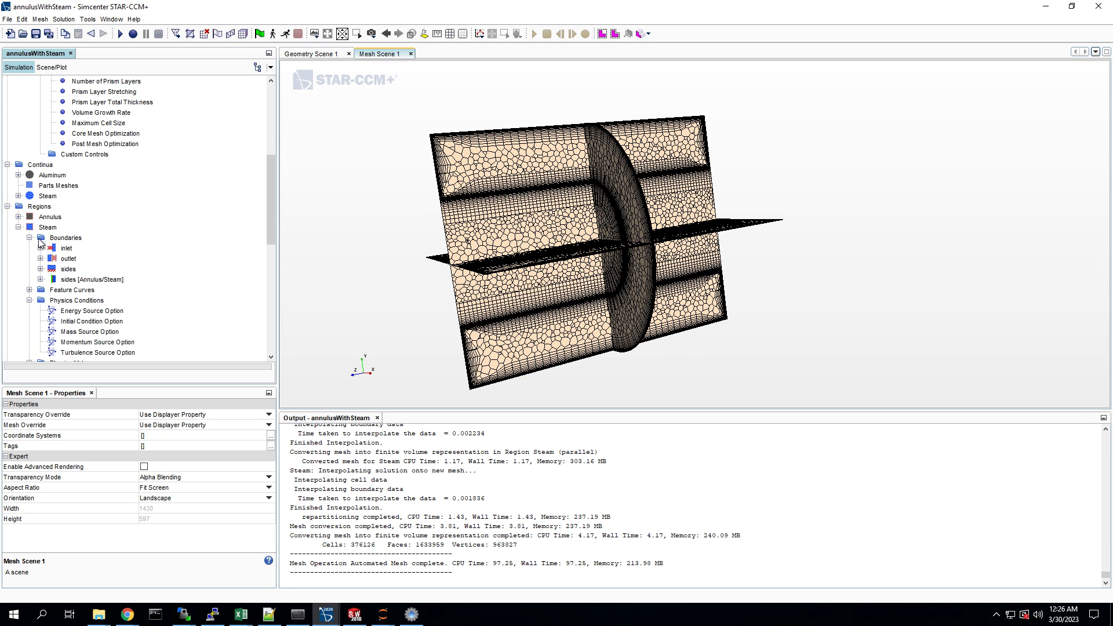
pyautogui.click(41, 248)
pyautogui.click(51, 269)
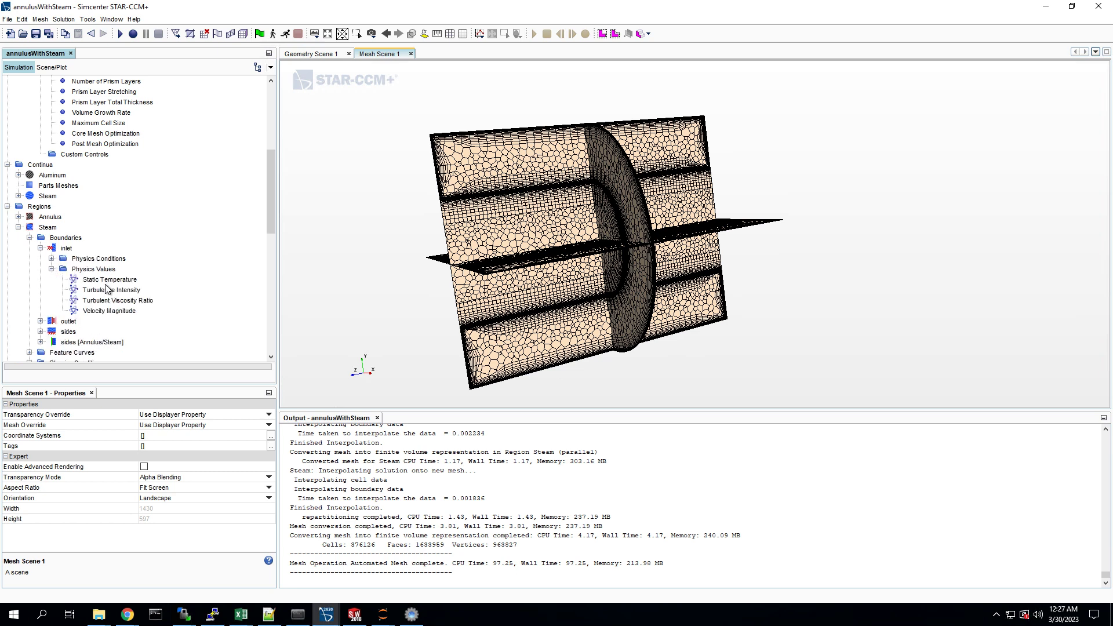
pyautogui.click(109, 312)
pyautogui.click(173, 425)
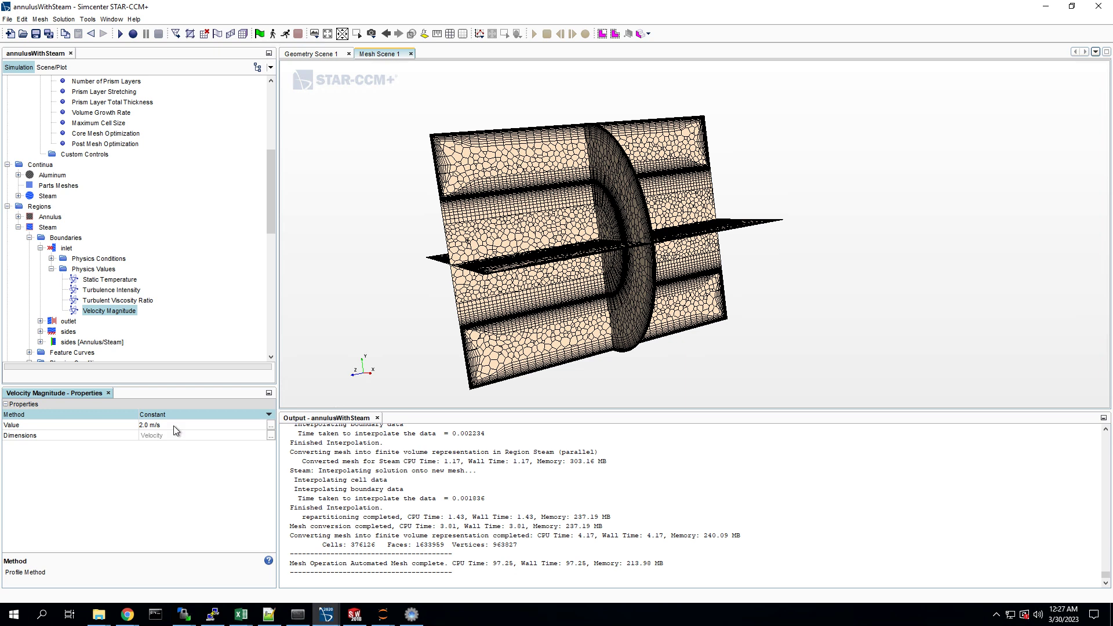
pyautogui.write('0.5')
pyautogui.press('Return')
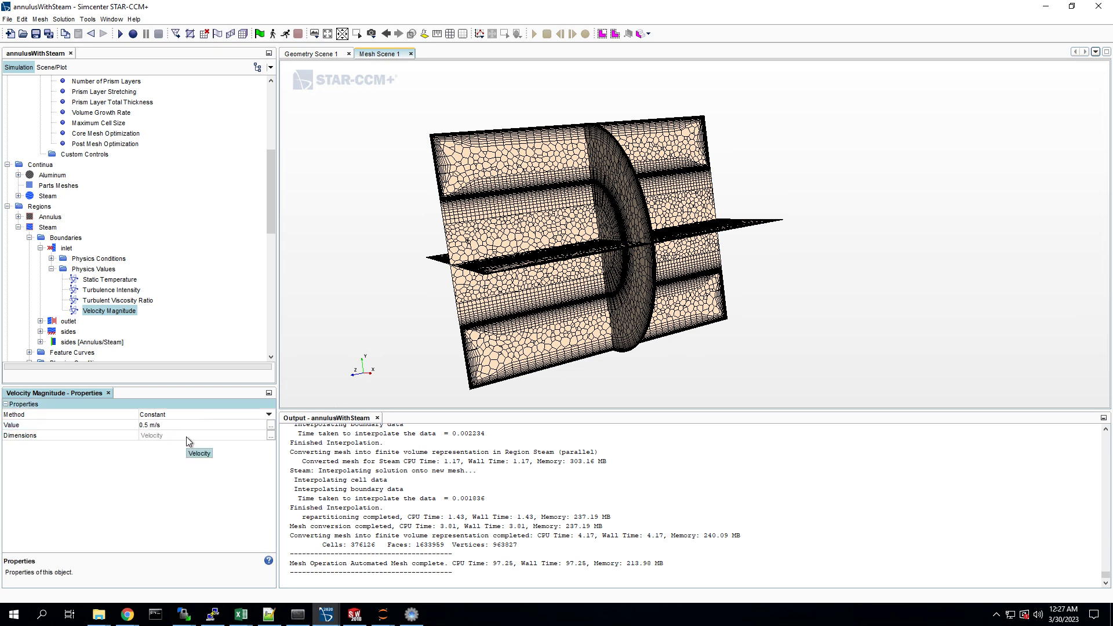
# Step: Run the solver for a first set of iterations and open Scalar Scene 1 for Temperature
pyautogui.click(289, 34)
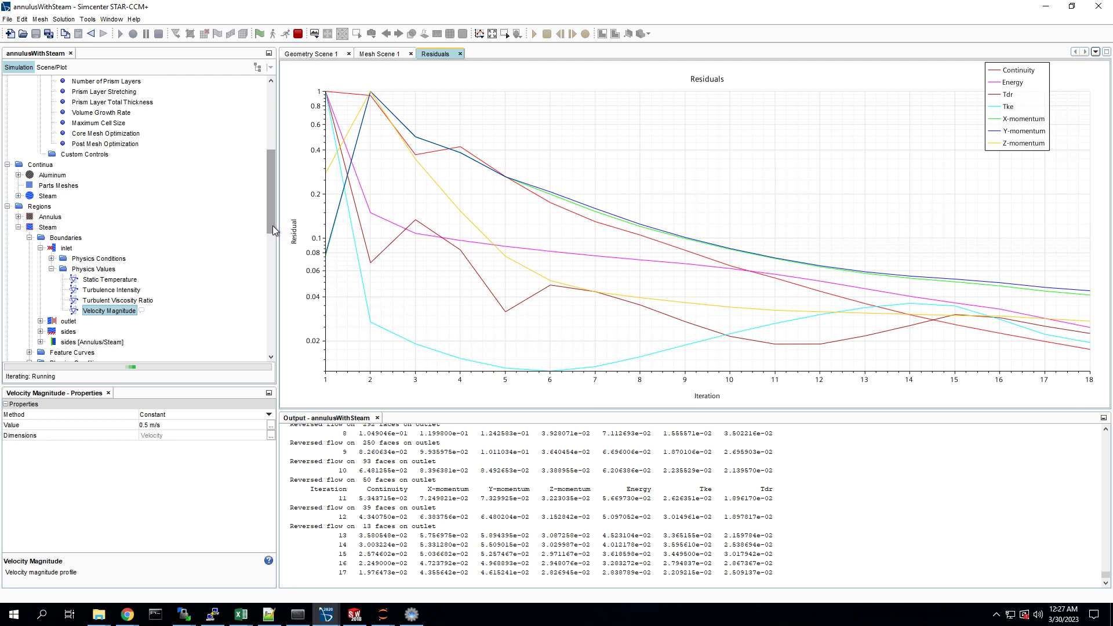
pyautogui.moveTo(273, 226); pyautogui.dragTo(269, 345)
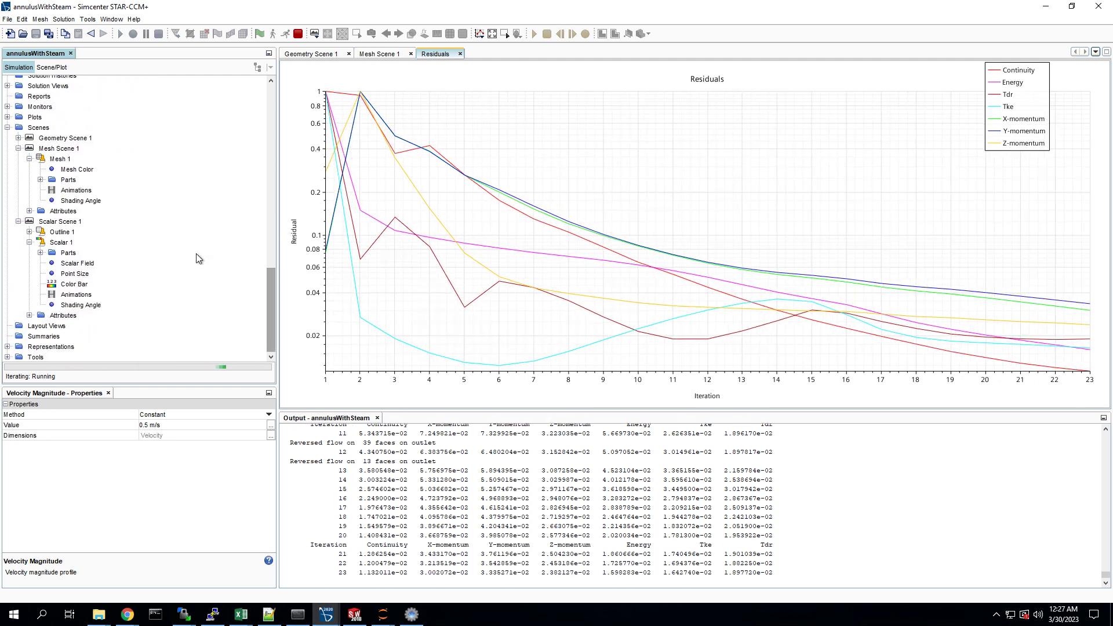
pyautogui.click(62, 222)
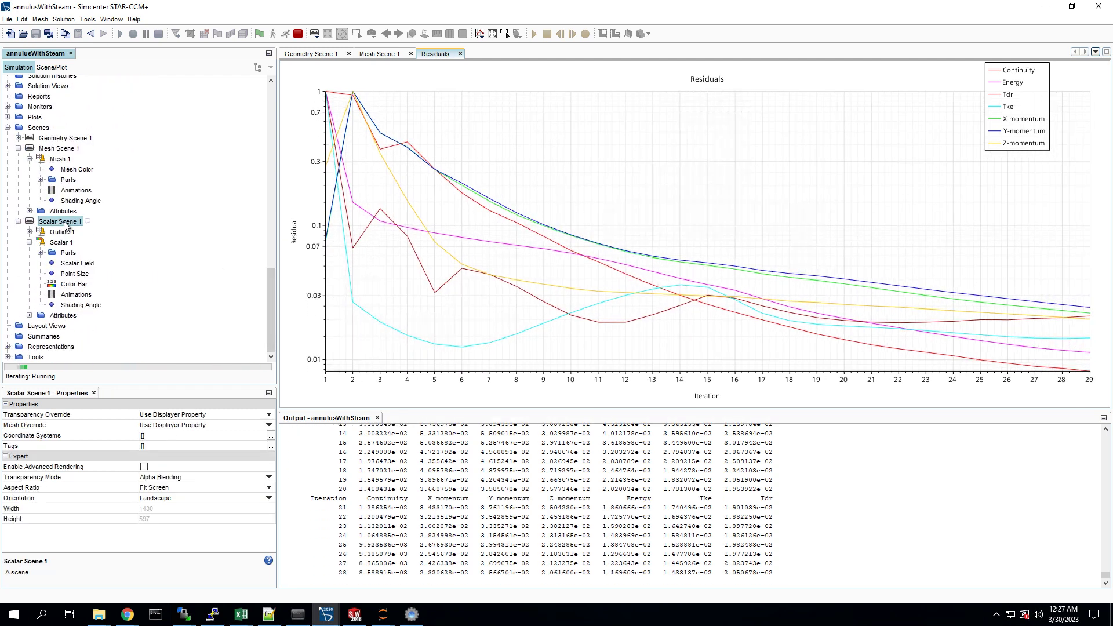
pyautogui.doubleClick(64, 224)
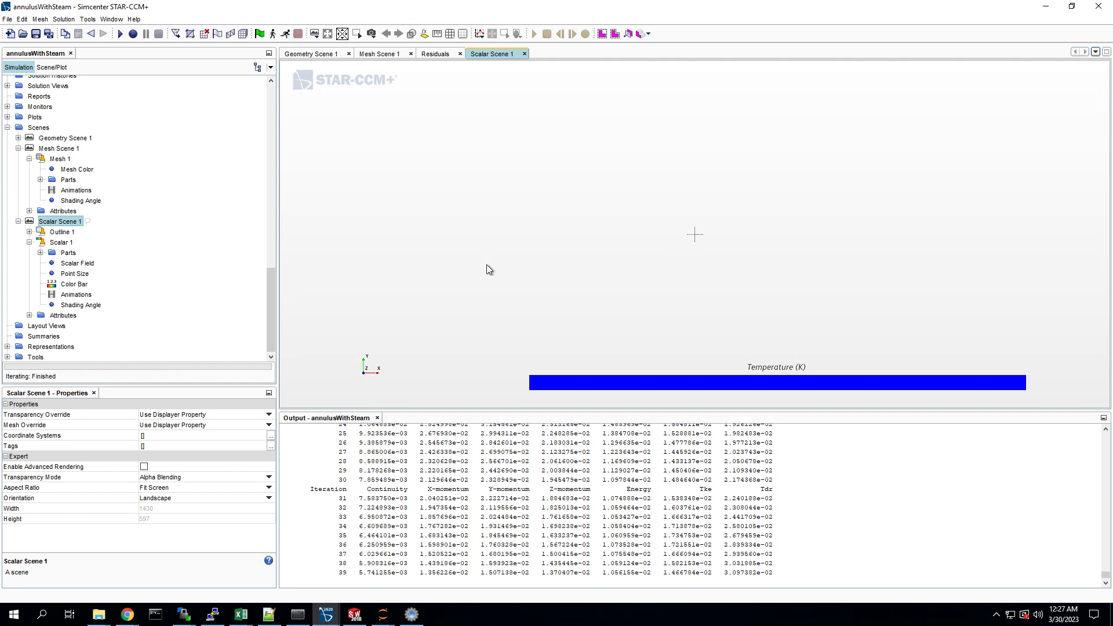
# Step: Clear the computed solution
pyautogui.click(64, 19)
pyautogui.click(87, 53)
pyautogui.click(516, 329)
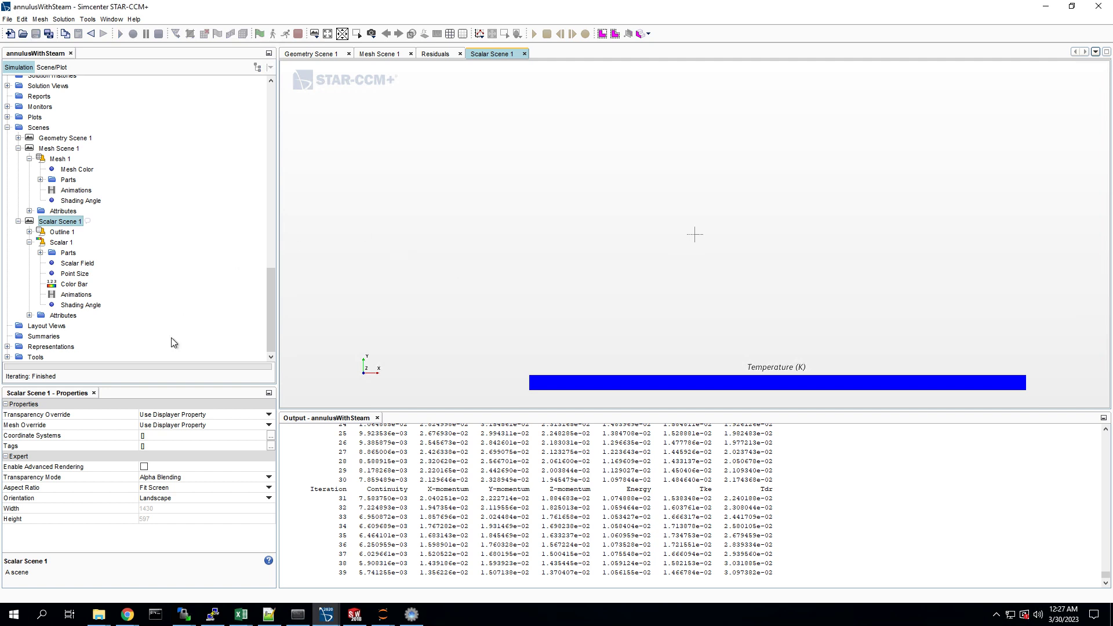
# Step: Set Scalar 1's representation to Volume Mesh and rotate to an oblique view of the planes and disc
pyautogui.click(68, 242)
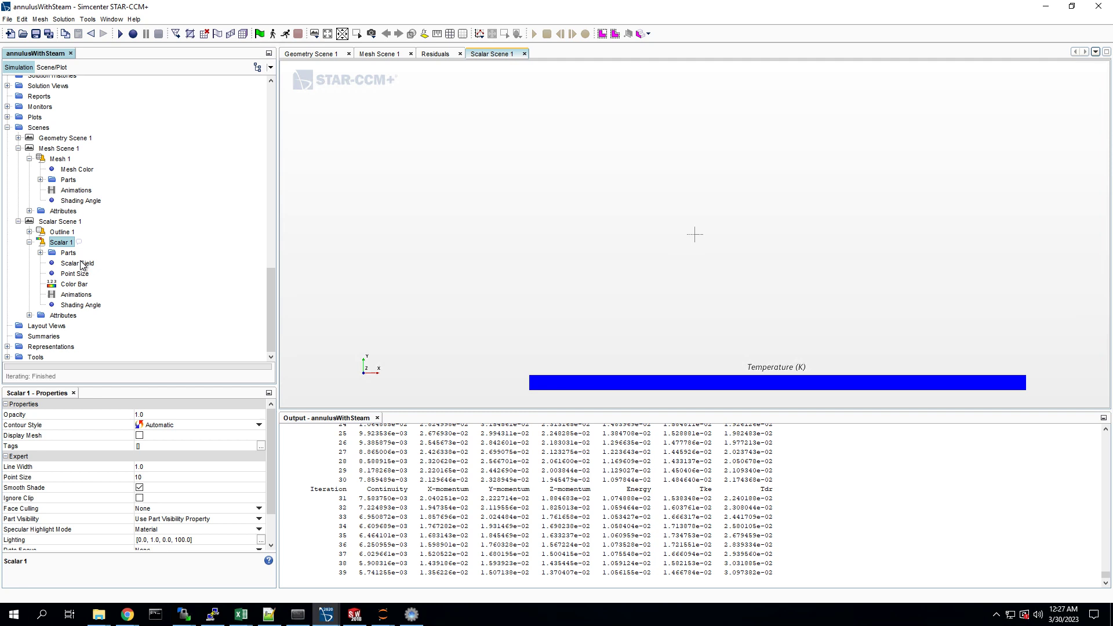
pyautogui.click(81, 264)
pyautogui.click(61, 243)
pyautogui.scroll(-3, 226, 489)
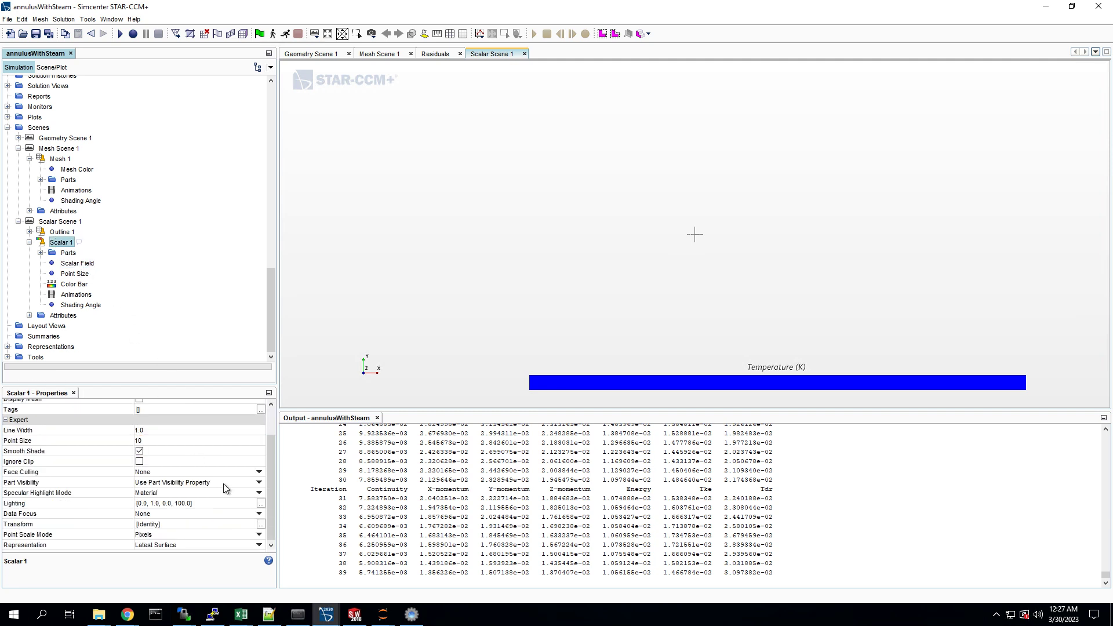
pyautogui.click(197, 546)
pyautogui.click(159, 526)
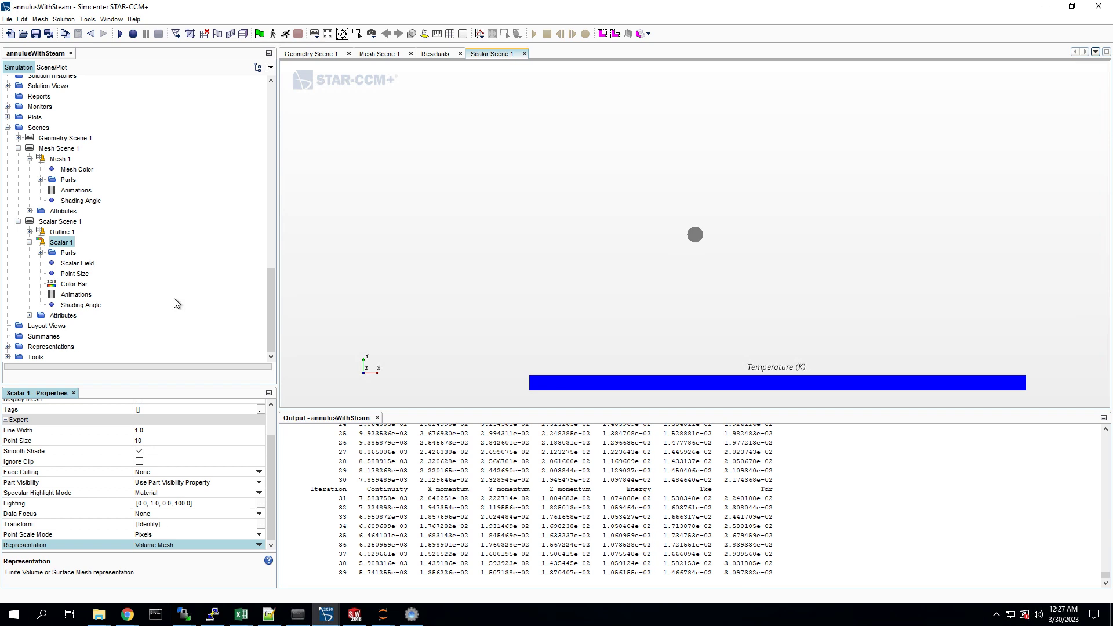
pyautogui.click(152, 545)
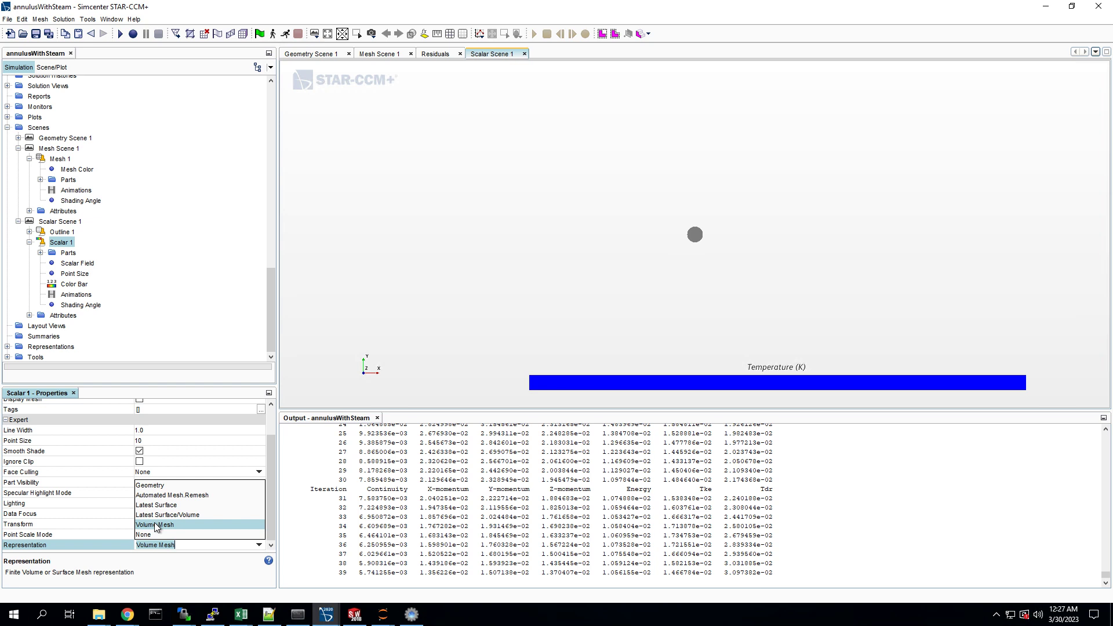
pyautogui.click(157, 526)
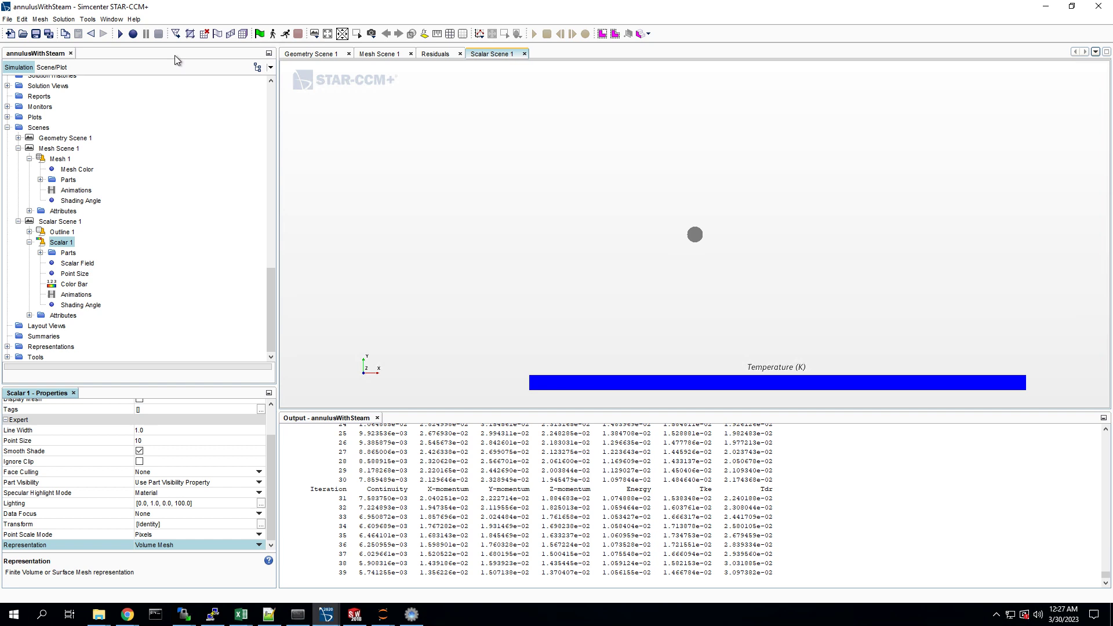
pyautogui.moveTo(618, 214); pyautogui.dragTo(639, 252)
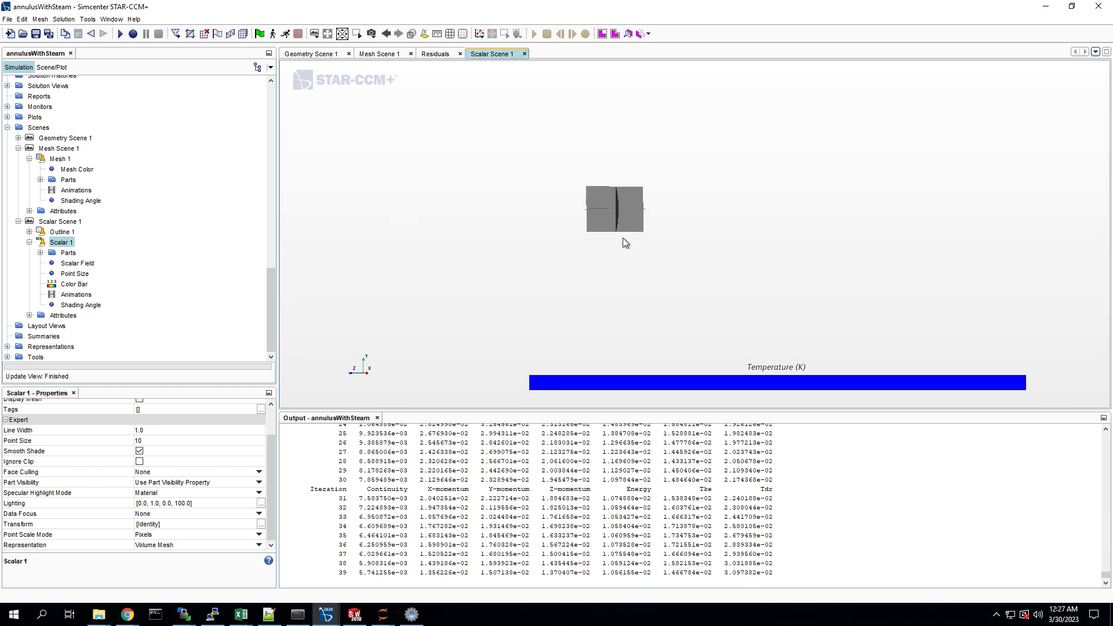
pyautogui.moveTo(559, 160); pyautogui.dragTo(527, 174)
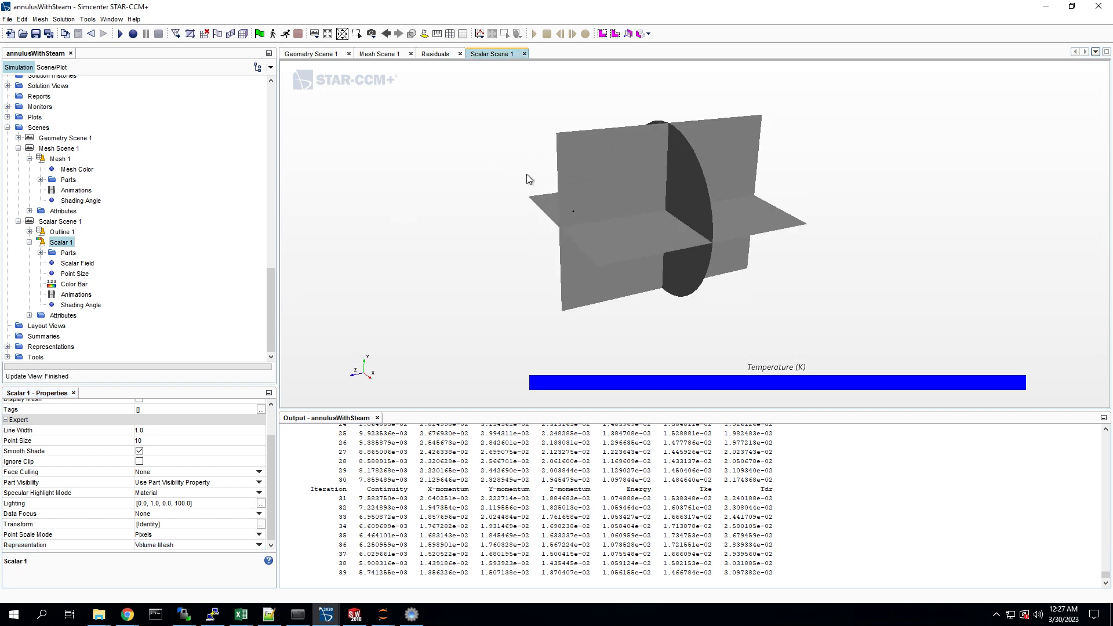
pyautogui.scroll(10, 145, 205)
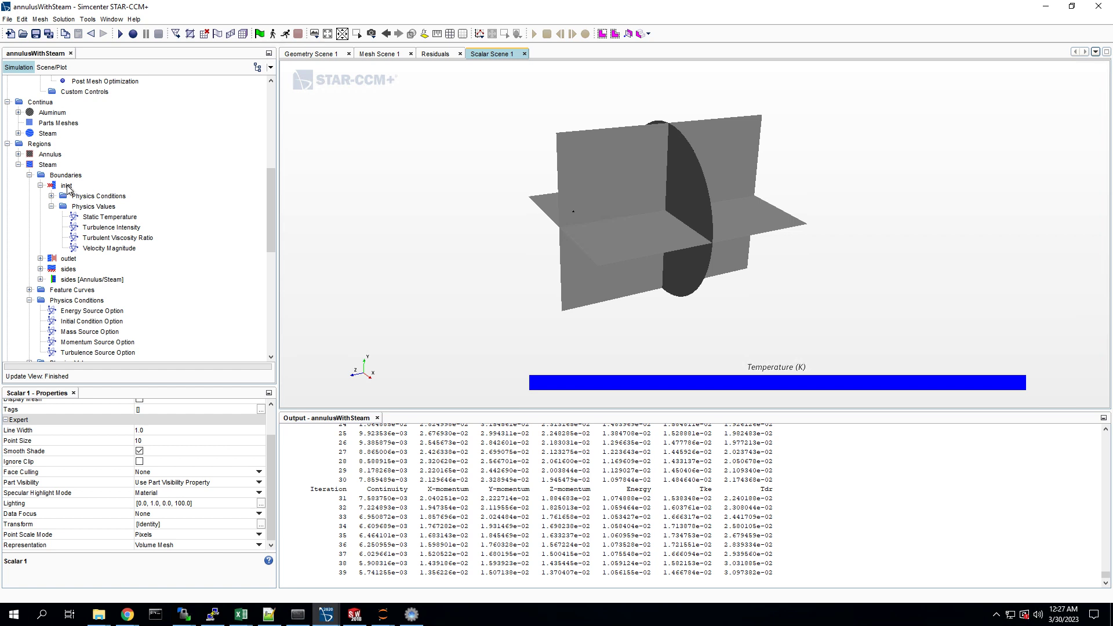
# Step: Select the Steam Velocity Inlet boundary and rotate to see its disc at the annulus end
pyautogui.click(67, 186)
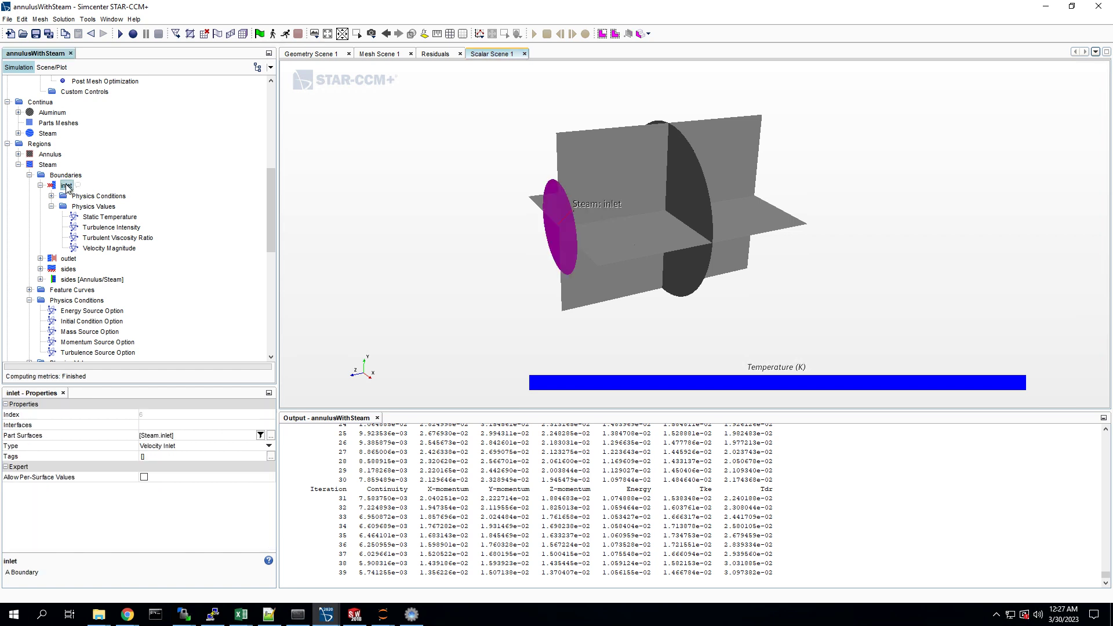
pyautogui.moveTo(508, 225); pyautogui.dragTo(489, 306)
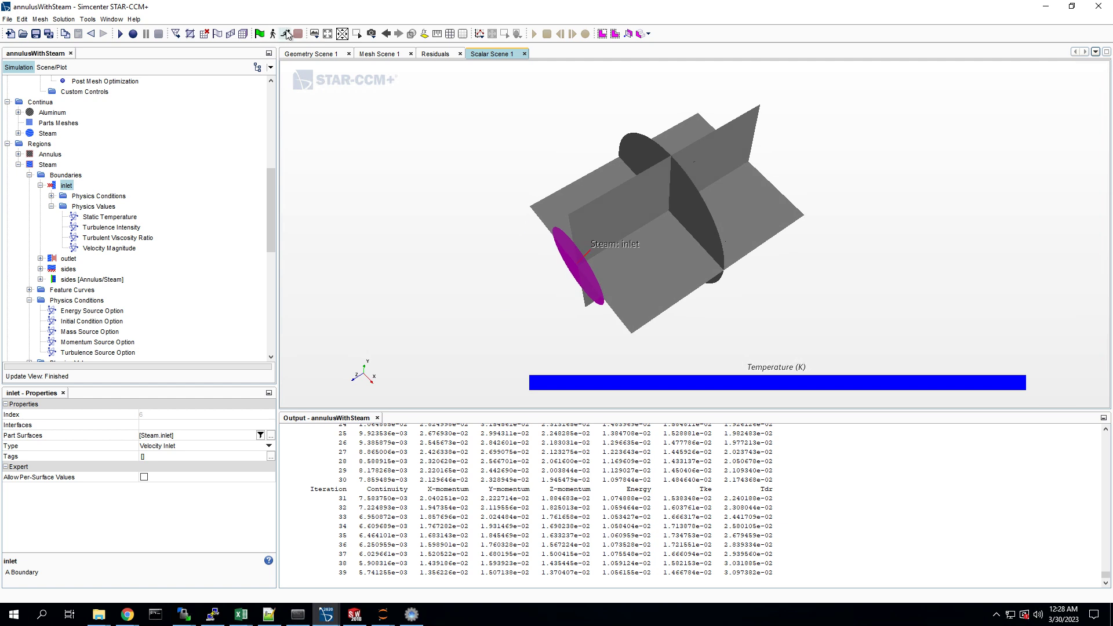
pyautogui.moveTo(485, 242); pyautogui.dragTo(489, 200)
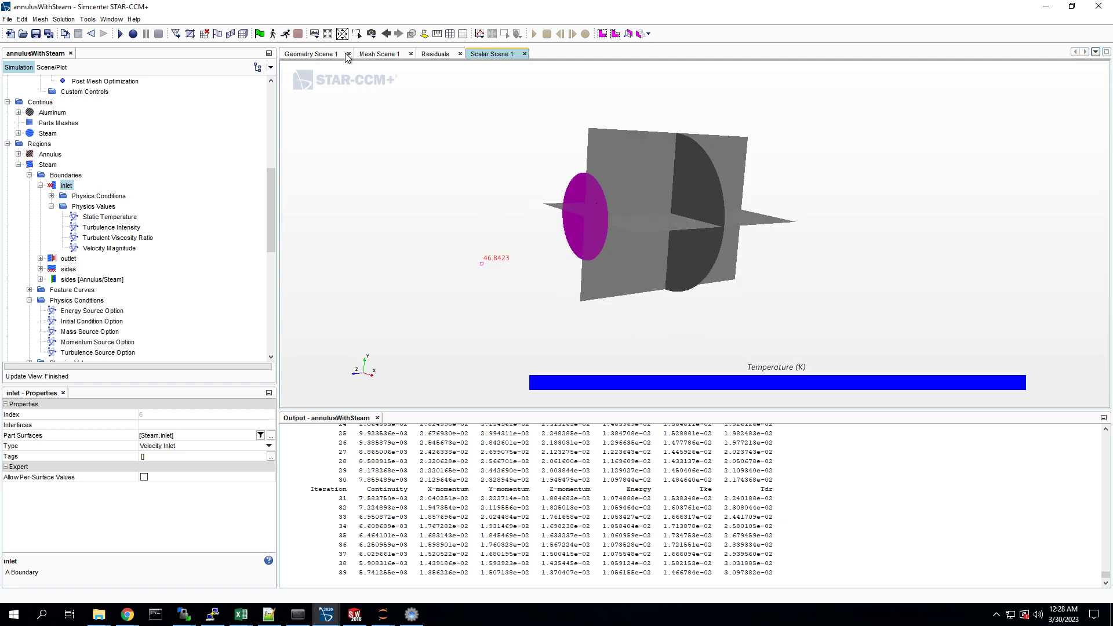
# Step: Initialize and run the solver, check the 300–400 K temperature scene, then view Residuals
pyautogui.click(260, 33)
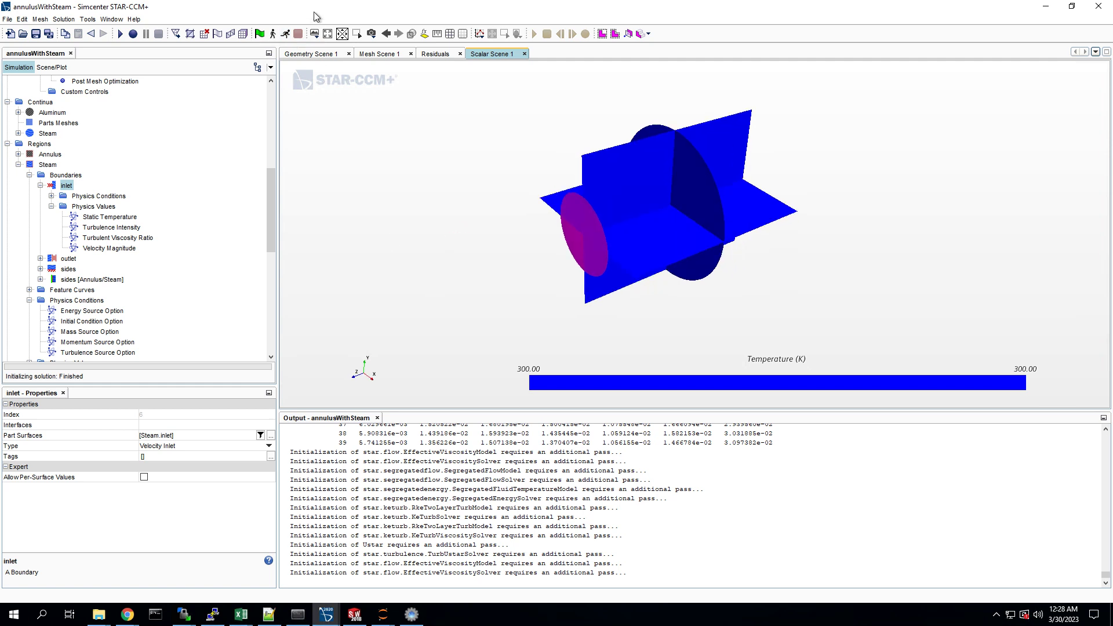
pyautogui.click(275, 35)
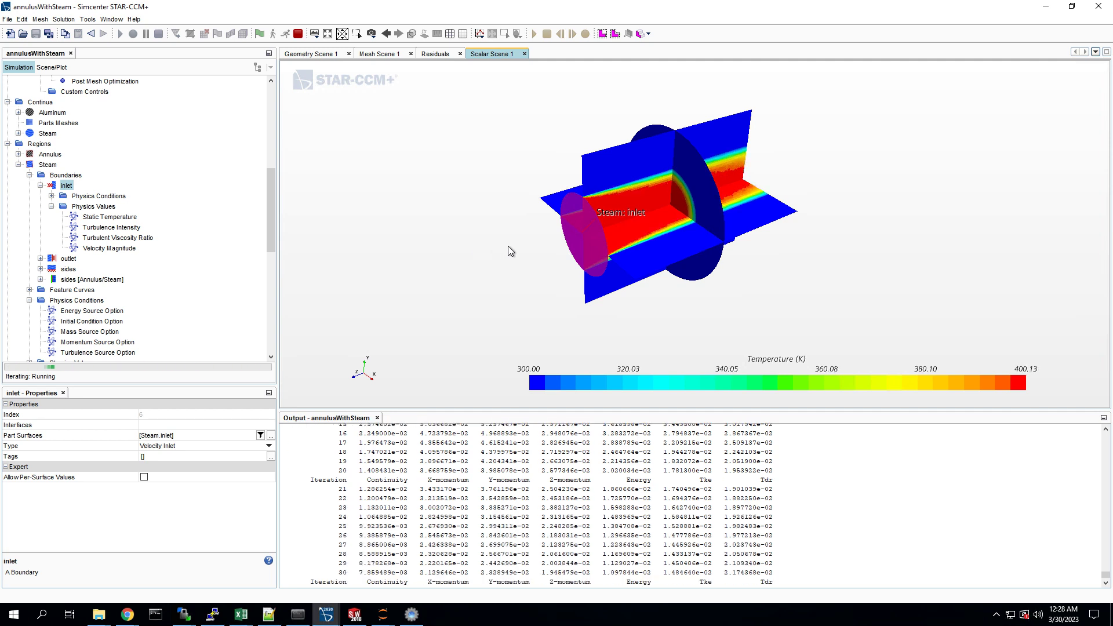
pyautogui.click(642, 183)
pyautogui.scroll(1, 645, 176)
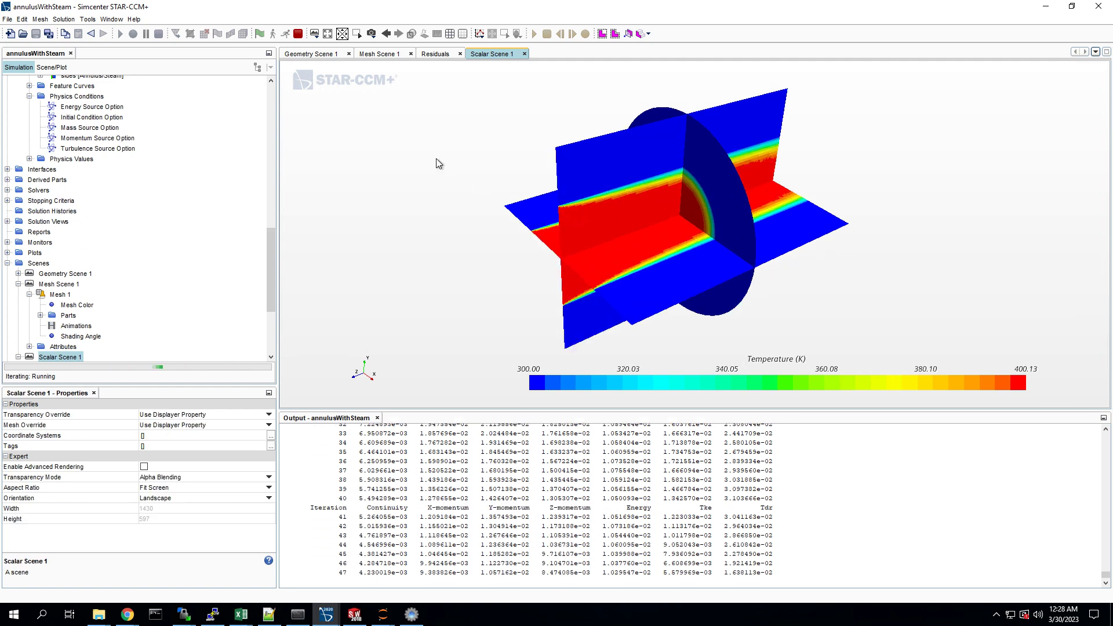
pyautogui.moveTo(424, 146); pyautogui.dragTo(427, 156)
pyautogui.click(450, 54)
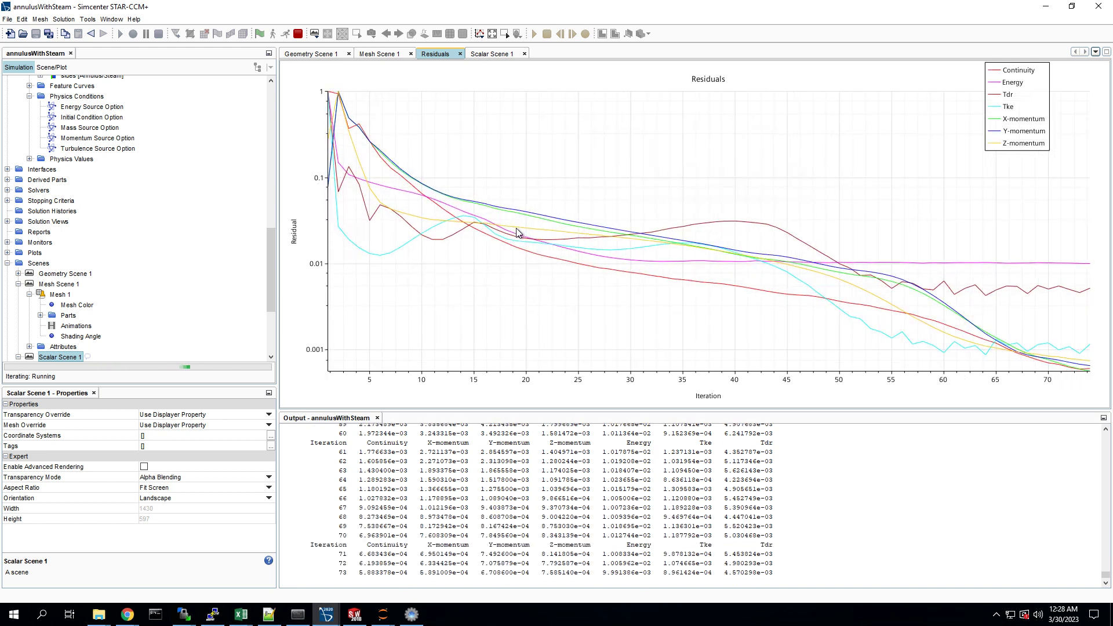
# Step: Monitor the residuals as iterations pass 258, finishing on the 300–400 K temperature scene
pyautogui.click(486, 52)
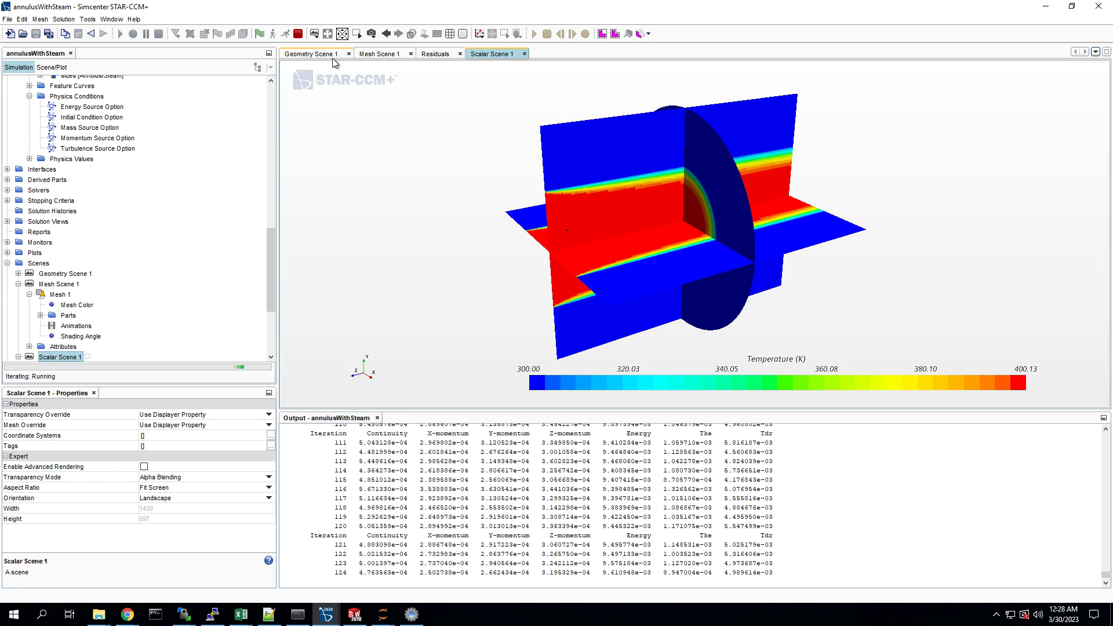
pyautogui.click(440, 55)
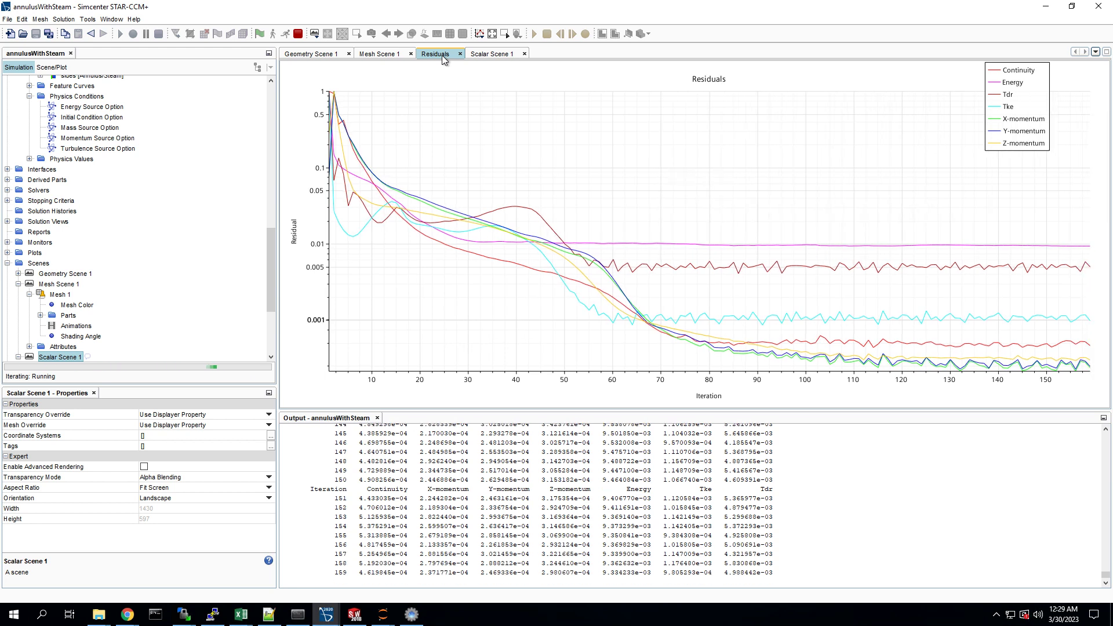
pyautogui.click(499, 53)
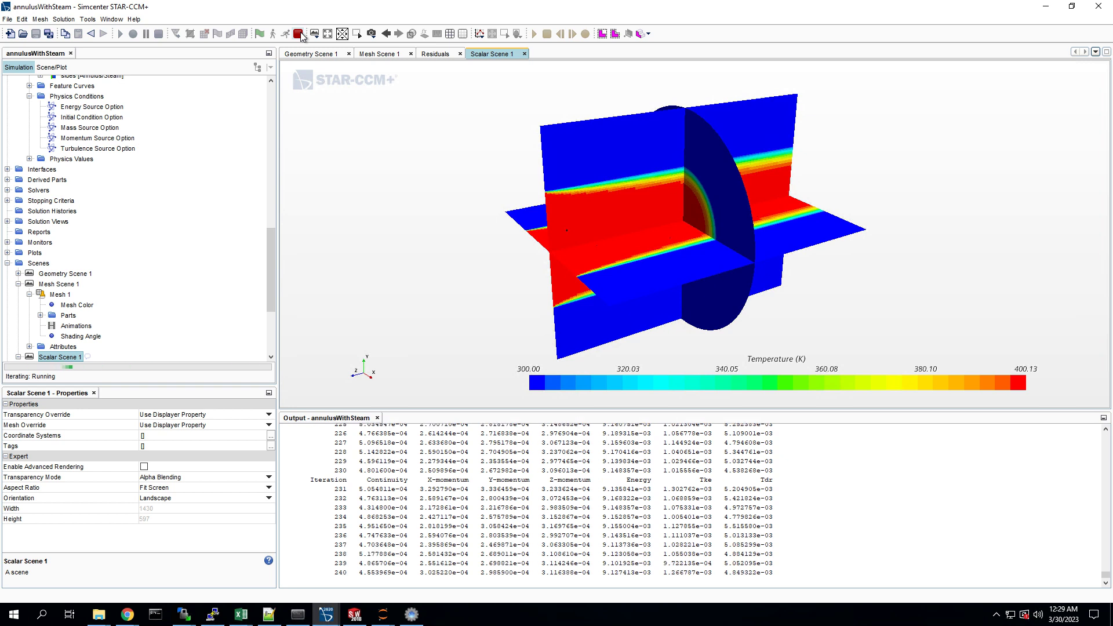
pyautogui.click(435, 54)
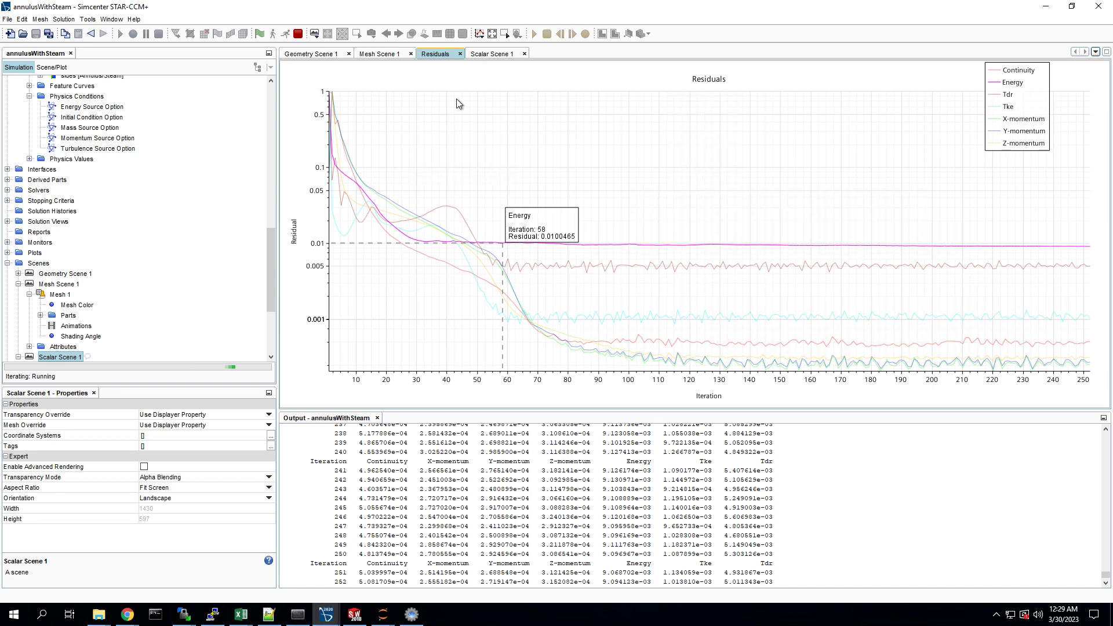
pyautogui.click(487, 54)
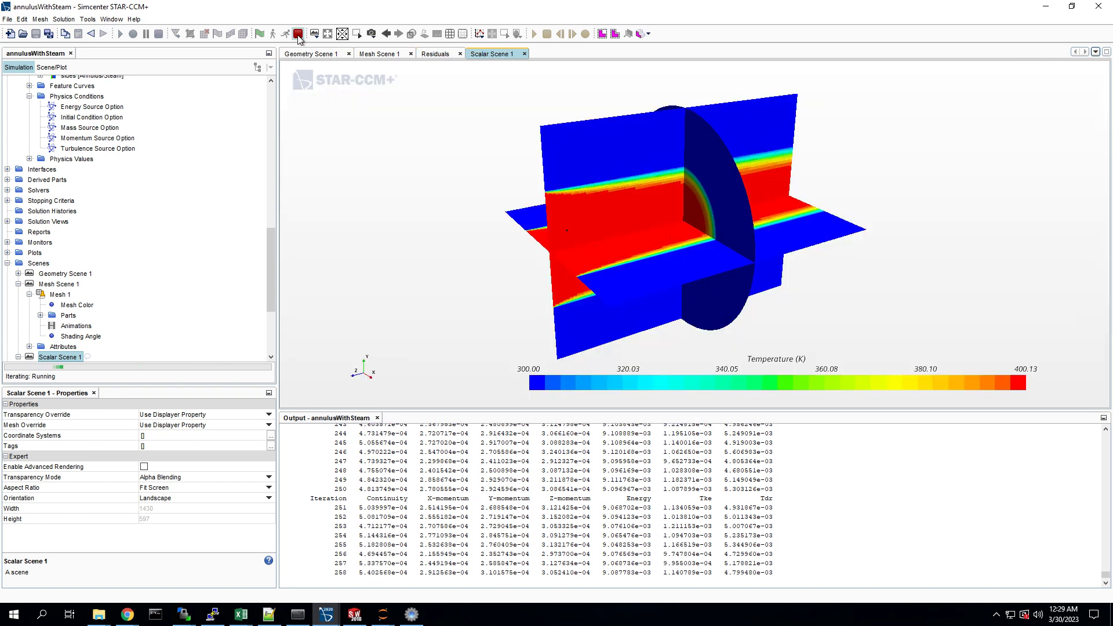